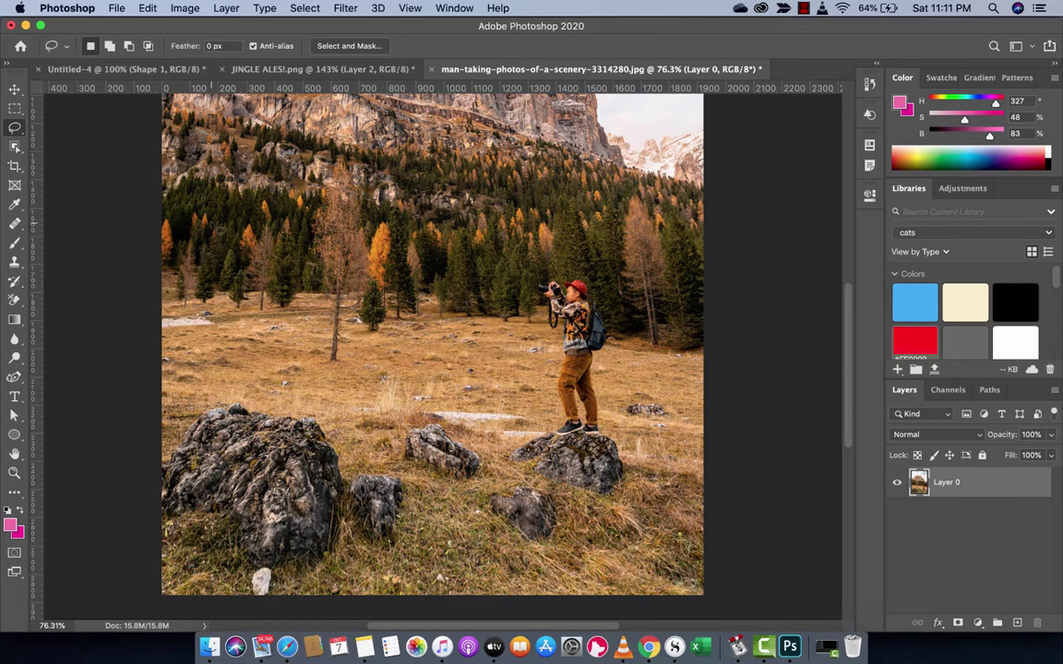
Step: Select the Move tool so transform handles surround the meadow photo layer
left_click(11, 90)
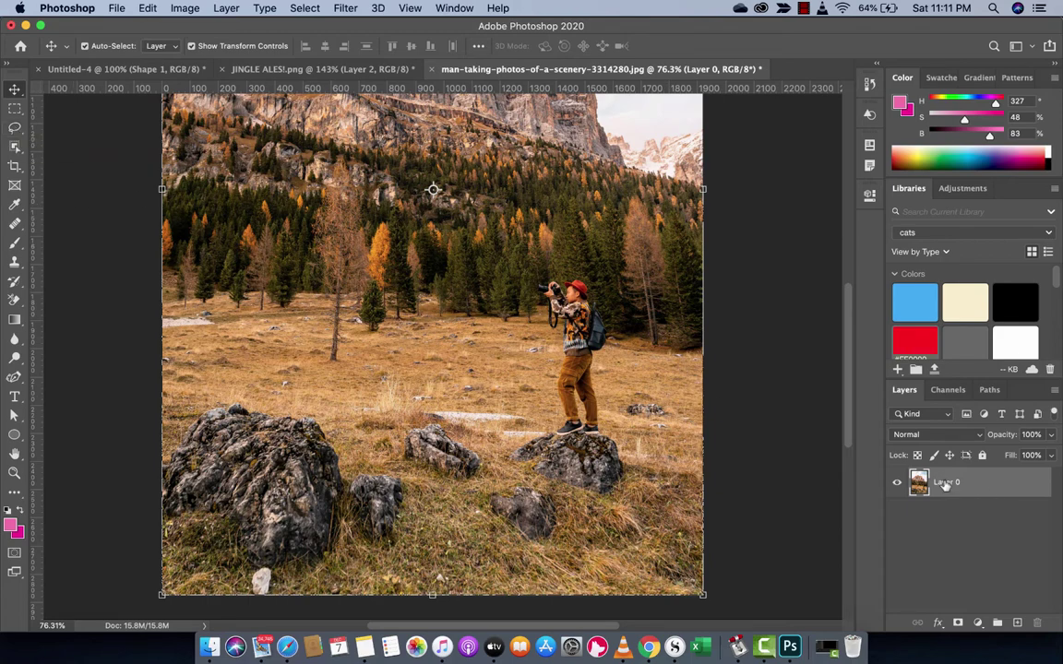
Step: Freehand-lasso the photographer and his rock, adding an extra loop above his head
left_click(15, 127)
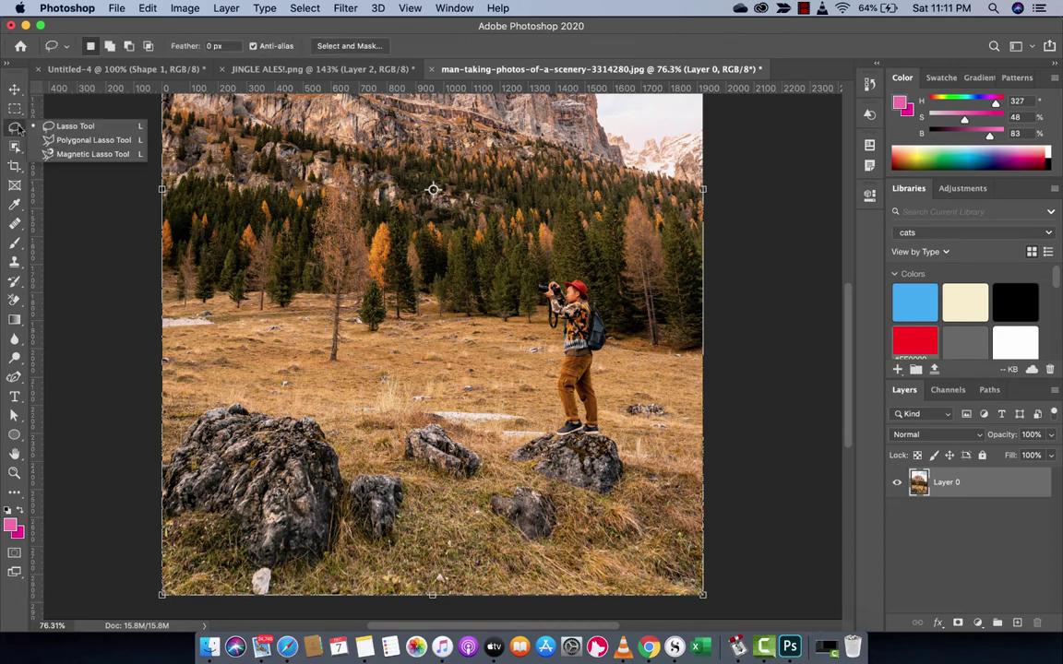
left_click(75, 126)
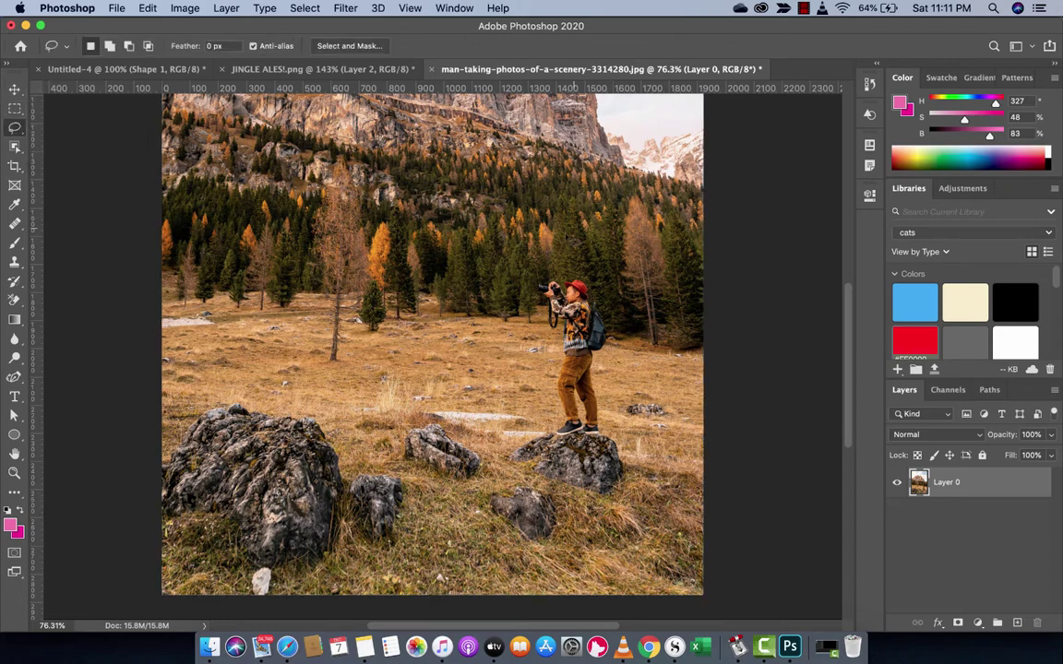
mouse_move(567, 233)
left_mouse_down()
mouse_move(498, 266)
mouse_move(486, 329)
mouse_move(496, 425)
mouse_move(525, 471)
mouse_move(665, 444)
mouse_move(652, 326)
mouse_move(625, 254)
mouse_move(566, 233)
left_mouse_up()
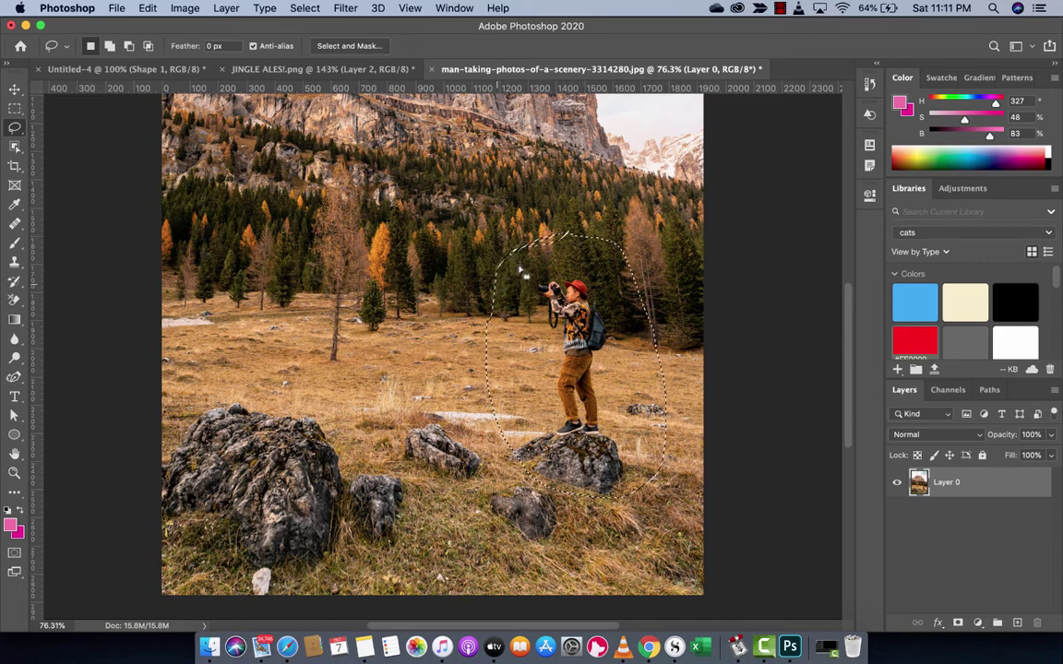
key("shift")
mouse_move(510, 212)
left_mouse_down()
mouse_move(503, 242)
mouse_move(582, 237)
left_mouse_up()
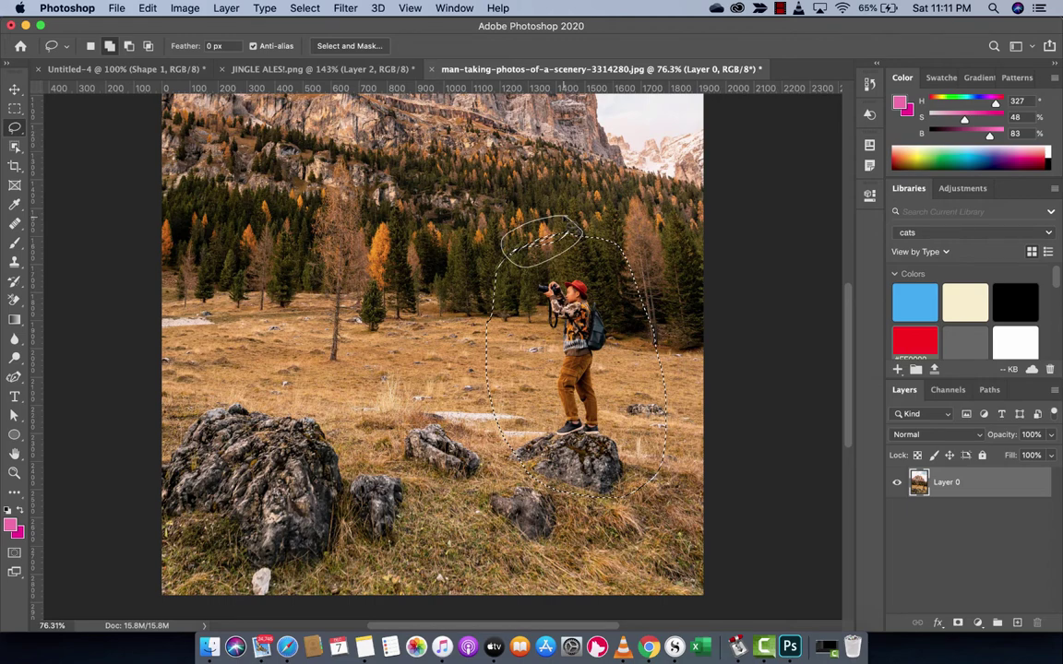
left_click_drag(505, 242, 509, 231)
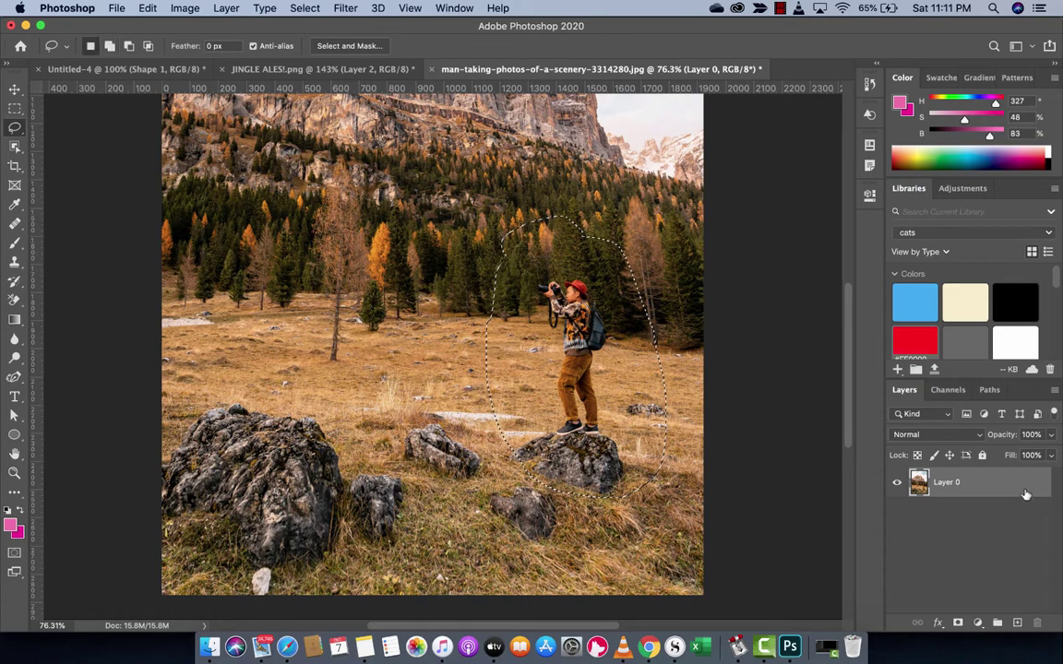
Step: Apply Content-Aware Fill to the selection with output to a new layer
left_click(145, 8)
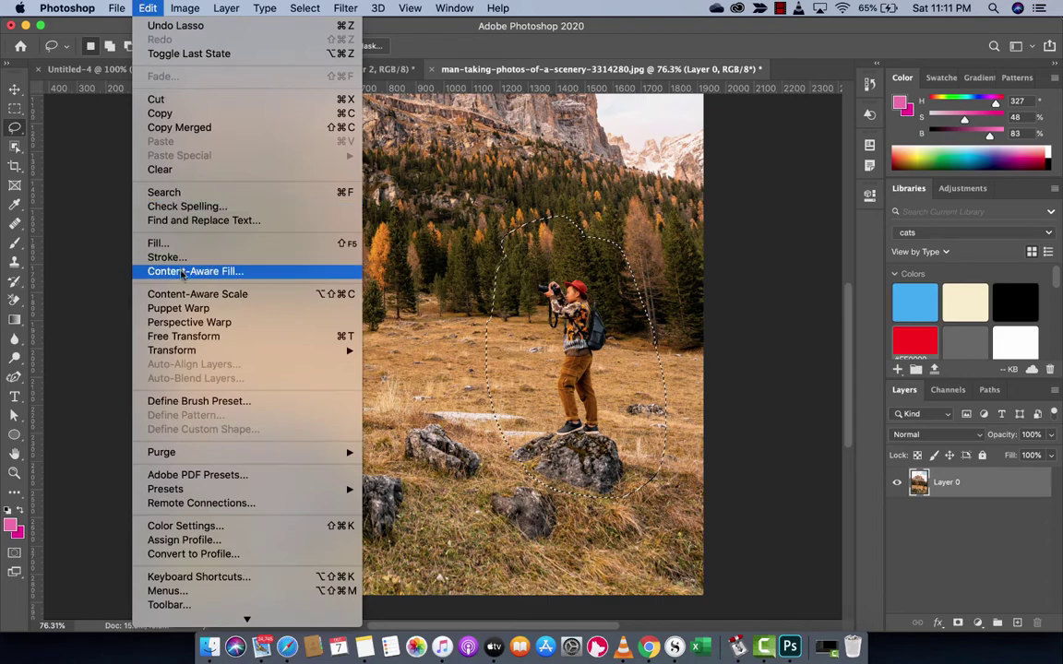
left_click(181, 271)
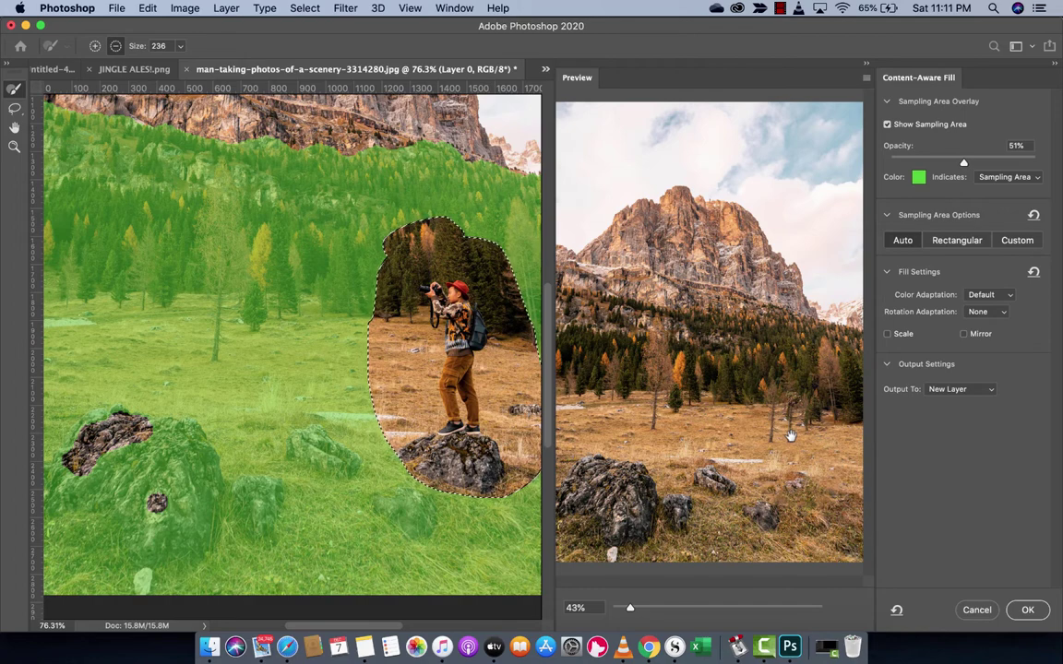
left_click(1027, 611)
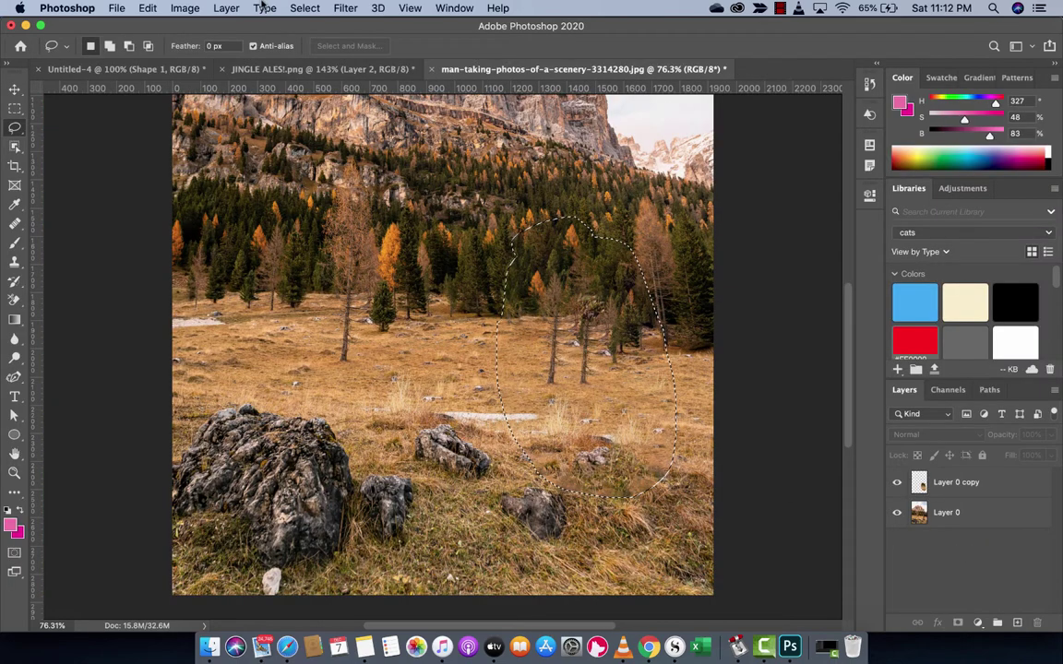
Step: Deselect the lasso selection around the filled area
left_click(307, 7)
left_click(319, 39)
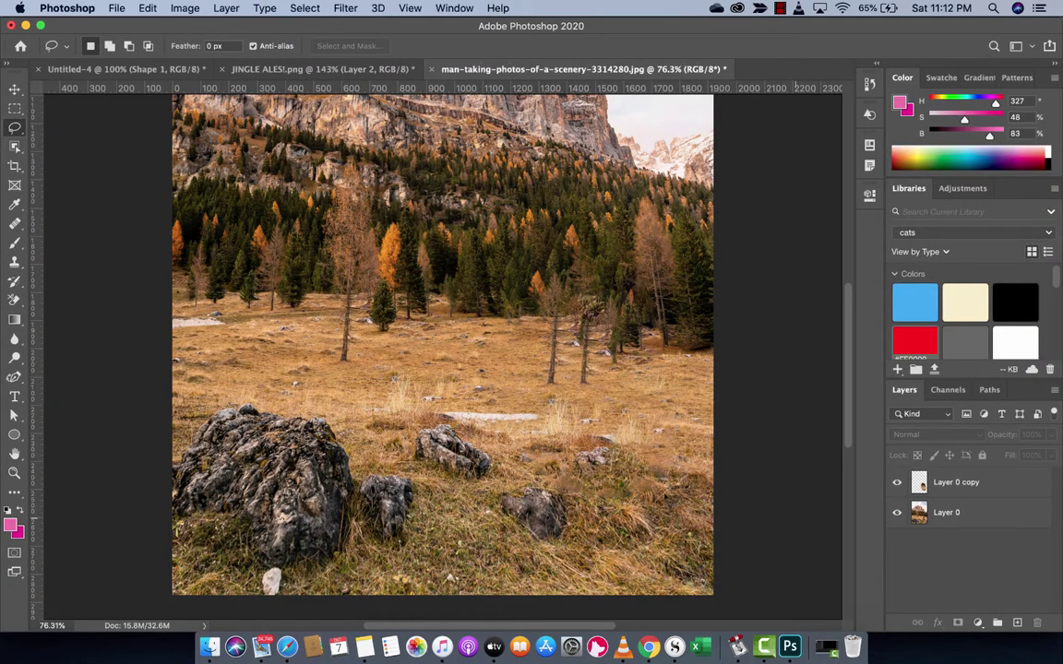
scroll(634, 342, "down", 3)
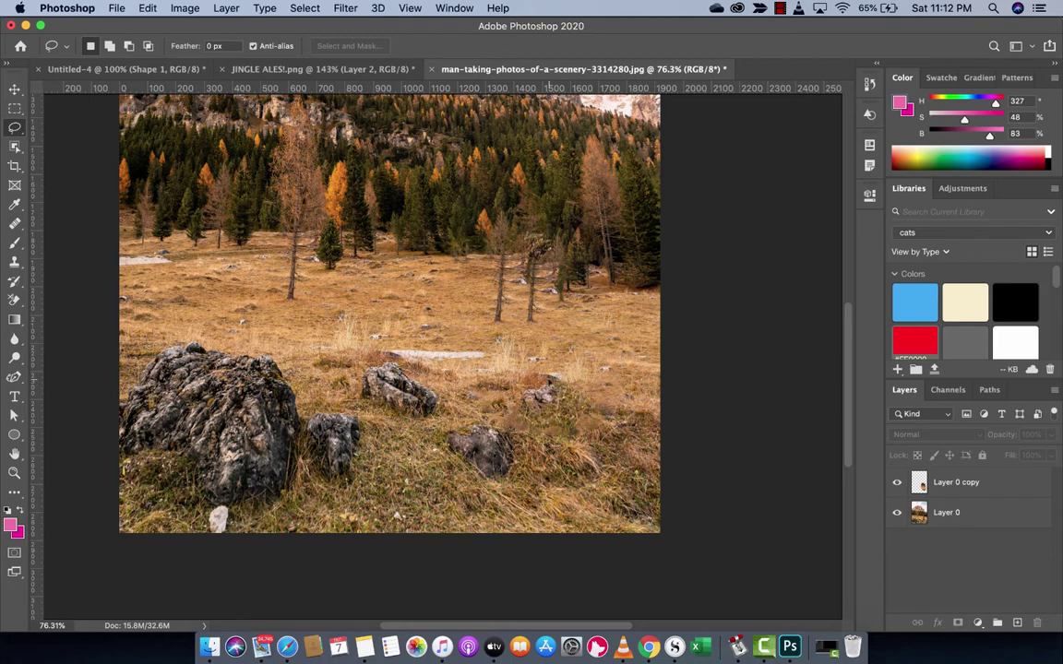
Step: Toggle Layer 0 copy visibility to compare before and after, leaving it visible and active
left_click(897, 482)
left_click(897, 483)
left_click(898, 484)
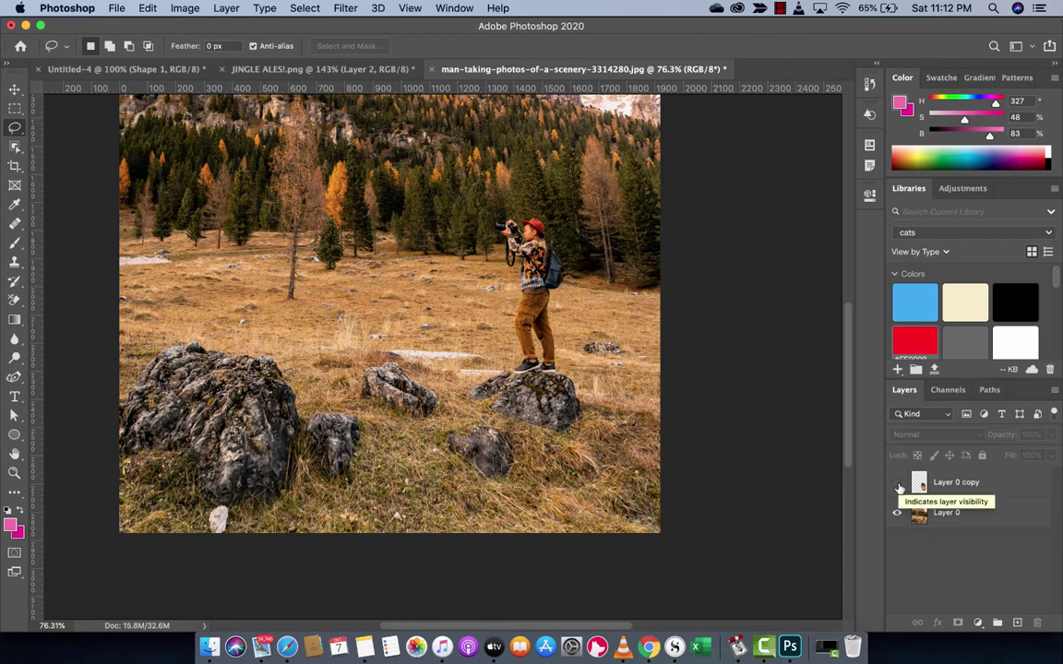
left_click(897, 484)
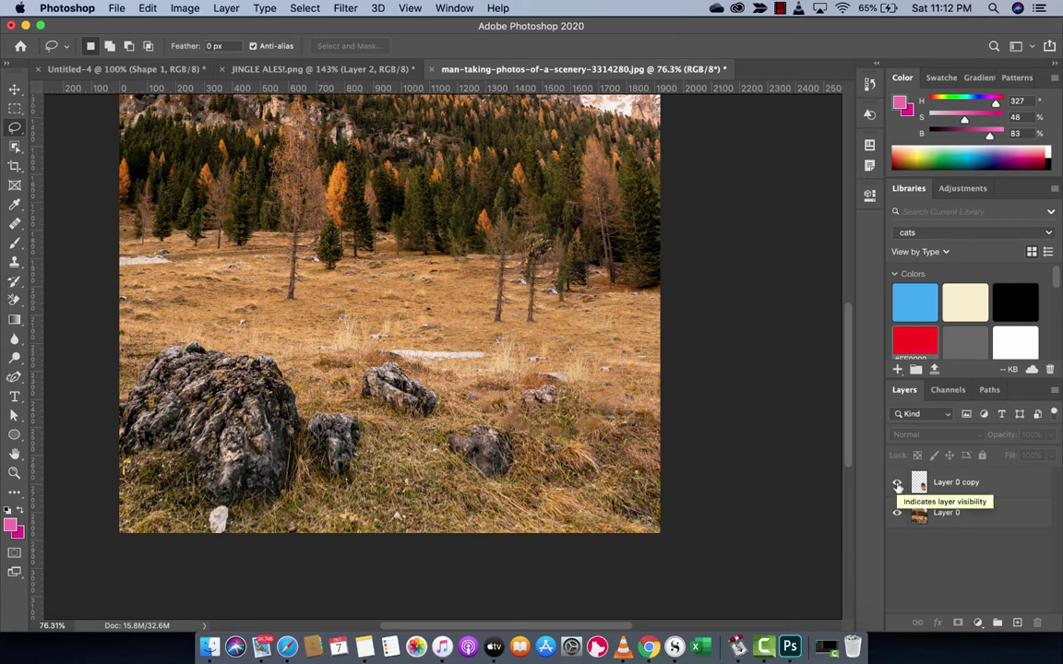
left_click(896, 484)
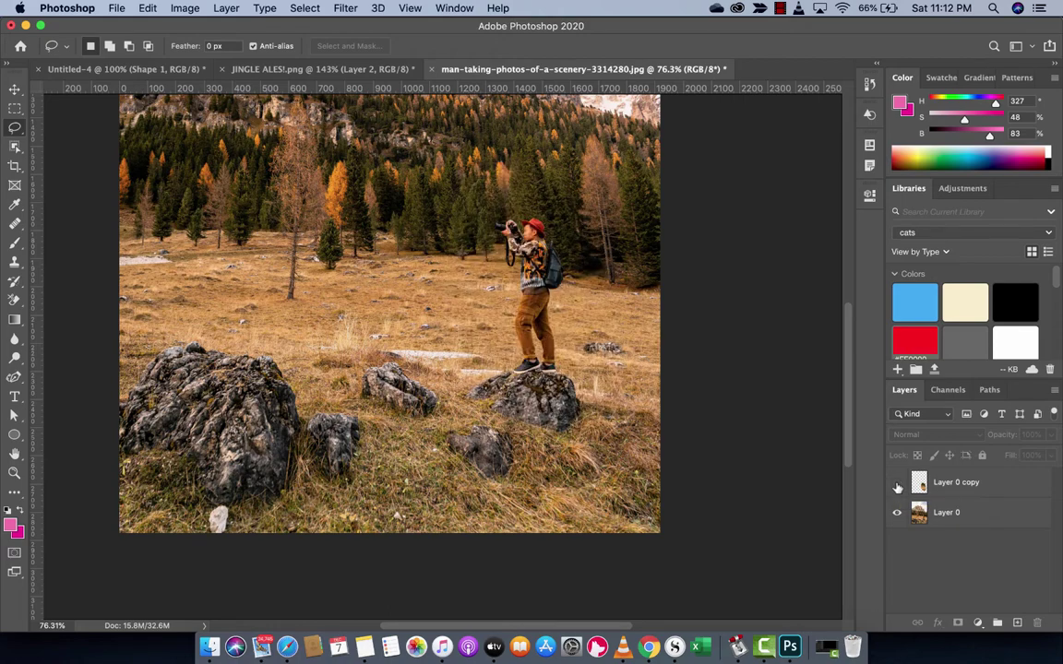
left_click(897, 485)
left_click(896, 485)
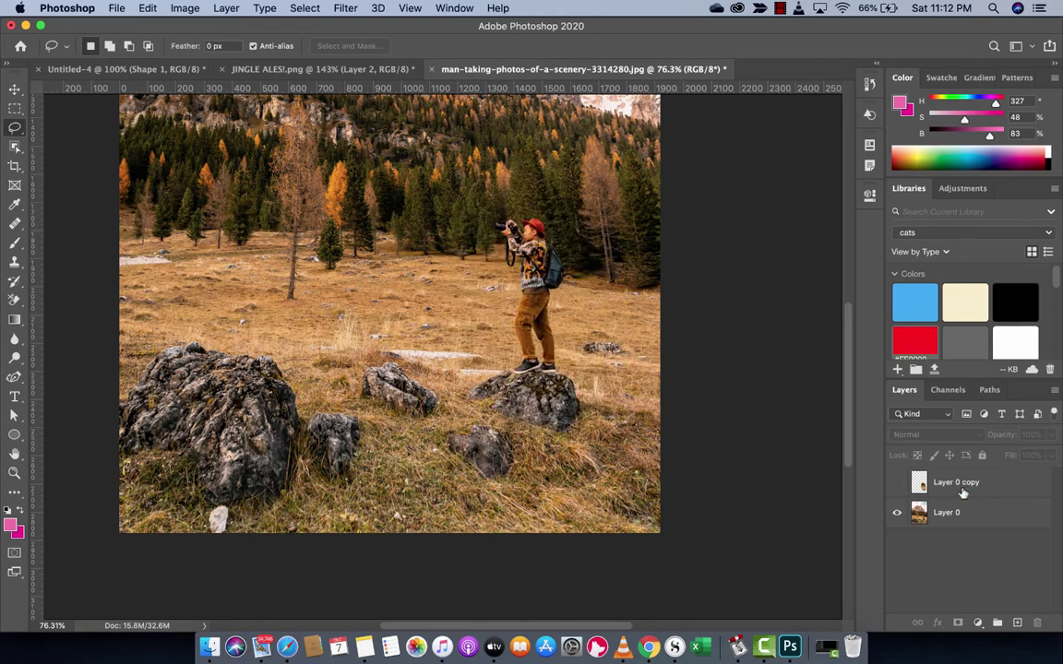
left_click(896, 485)
left_click(937, 484)
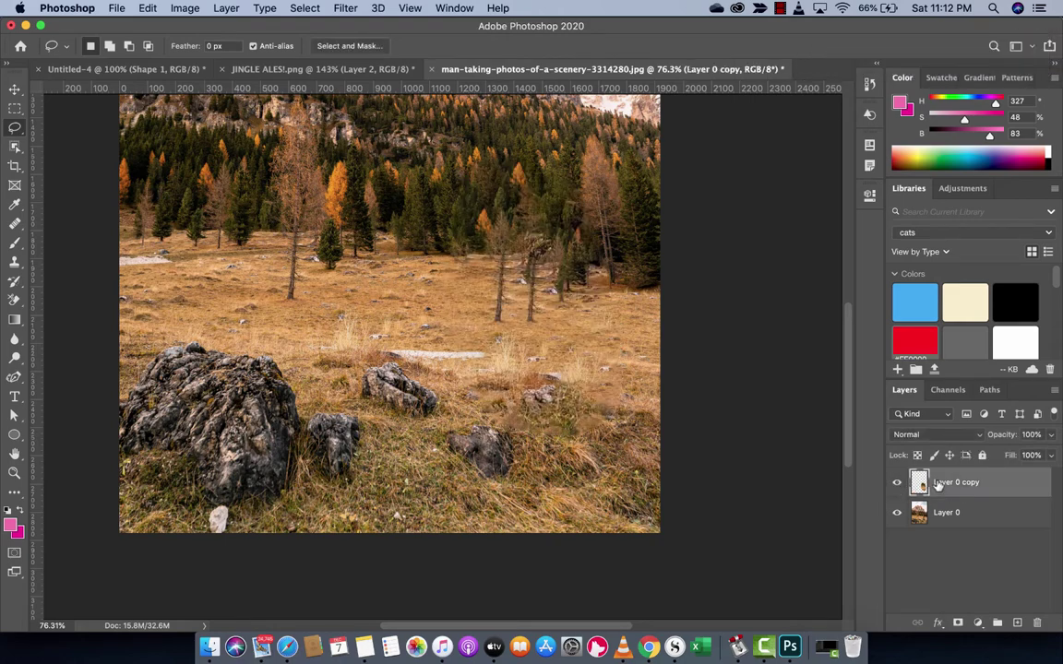
Step: Delete Layer 0 copy and draw a new loose lasso selection around the photographer
key("BackSpace")
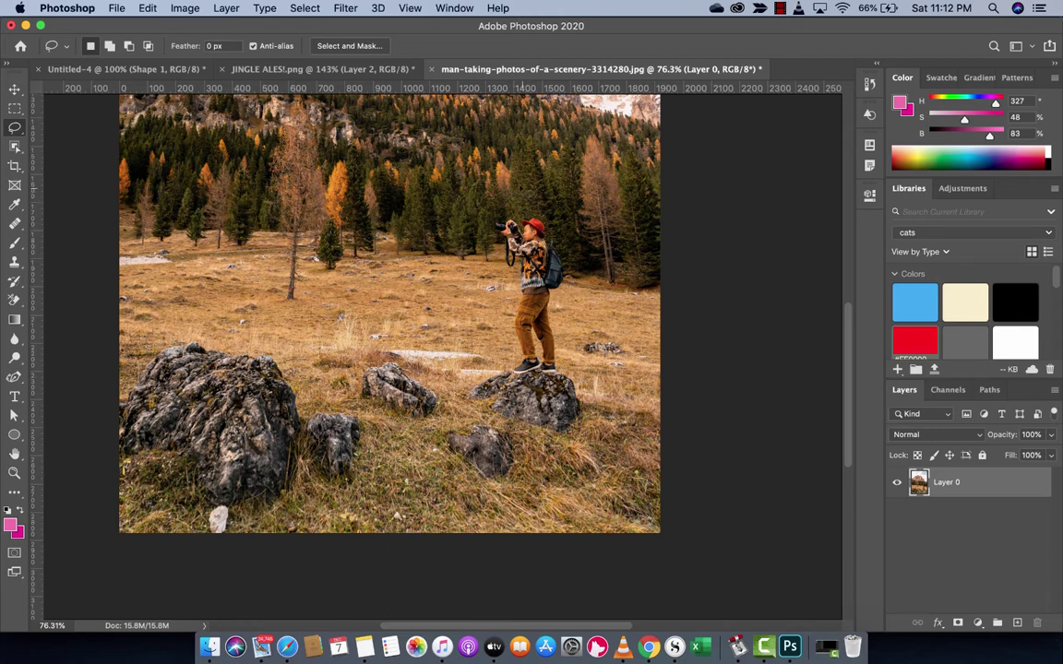
mouse_move(529, 159)
left_mouse_down()
mouse_move(492, 191)
mouse_move(471, 277)
mouse_move(476, 339)
mouse_move(505, 373)
mouse_move(594, 349)
mouse_move(593, 175)
mouse_move(529, 162)
left_mouse_up()
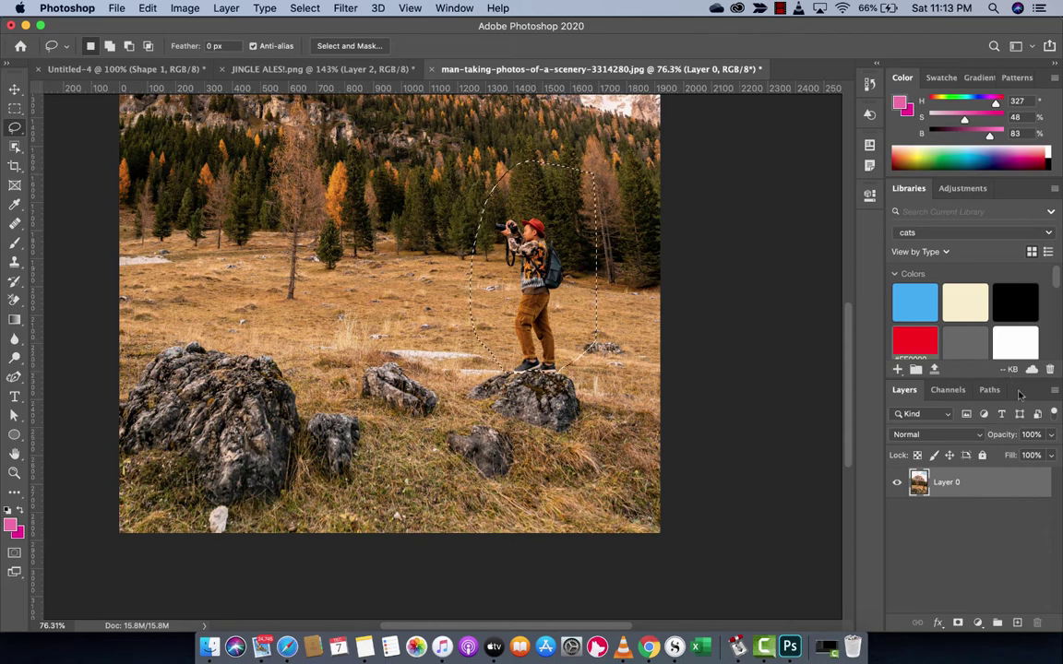
left_click(147, 7)
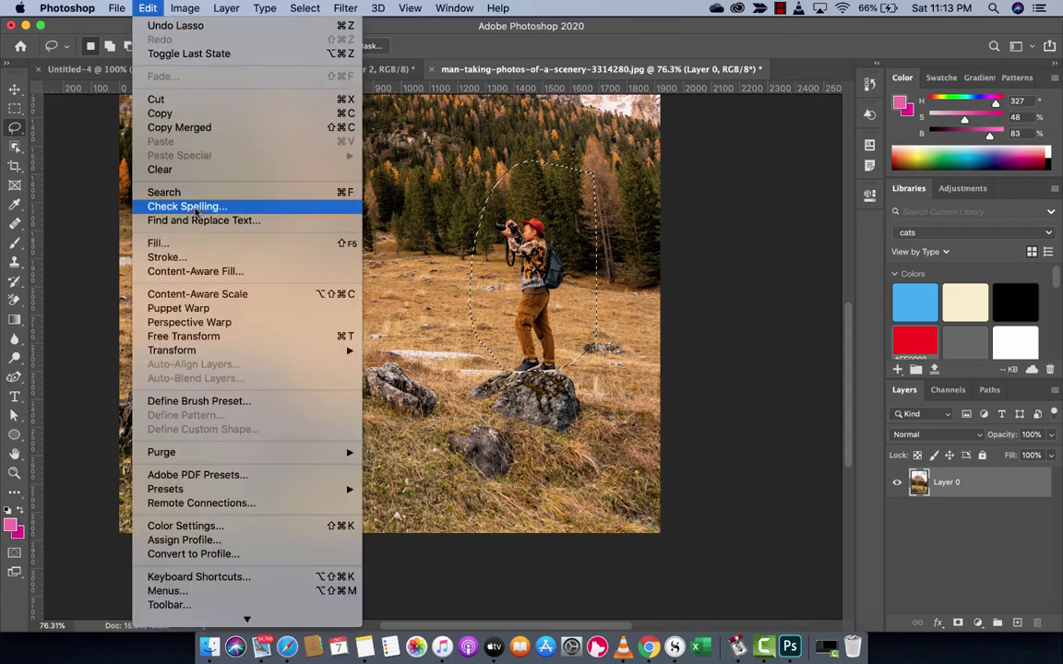
Step: Launch Content-Aware Fill on the photographer selection and adjust the preview zoom to inspect it
left_click(194, 271)
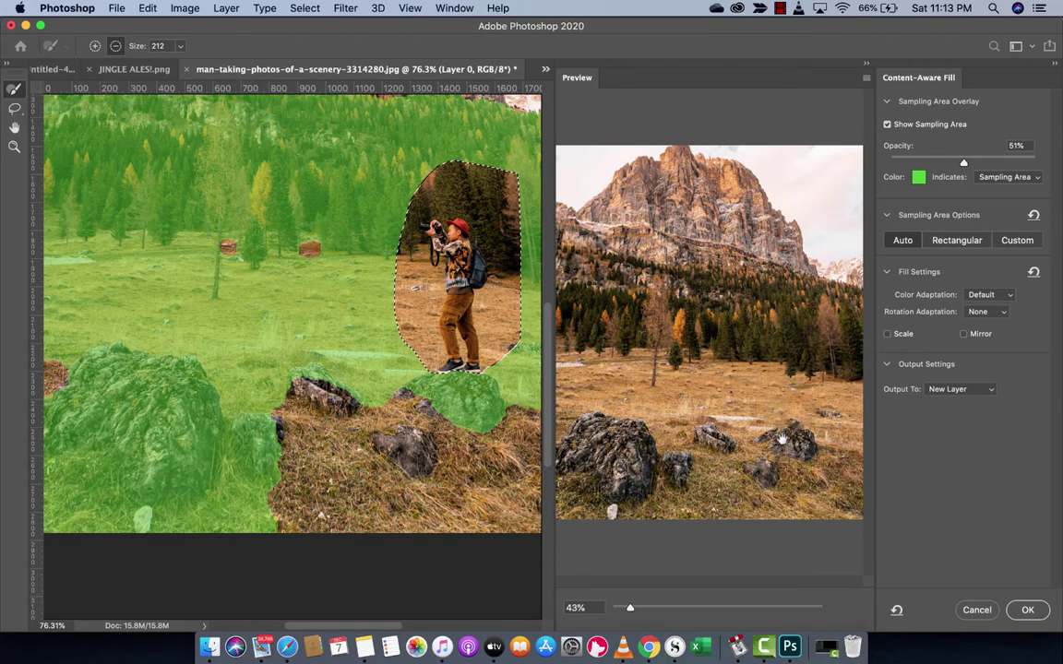
scroll(447, 376, "right", 2)
scroll(369, 378, "left", 4)
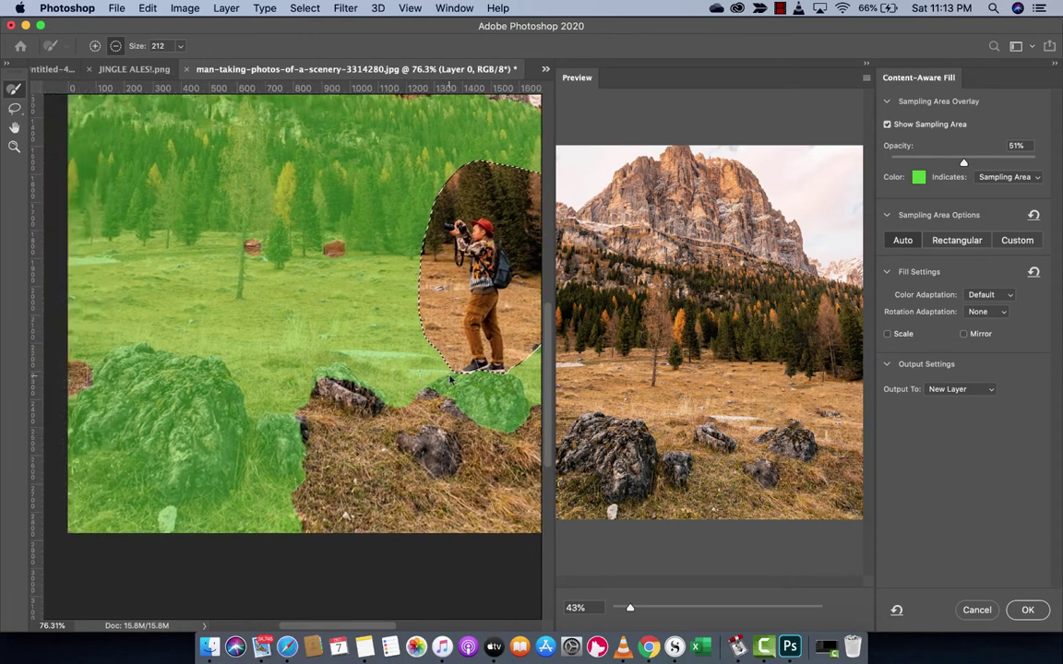
scroll(328, 378, "right", 4)
scroll(328, 378, "down", 1)
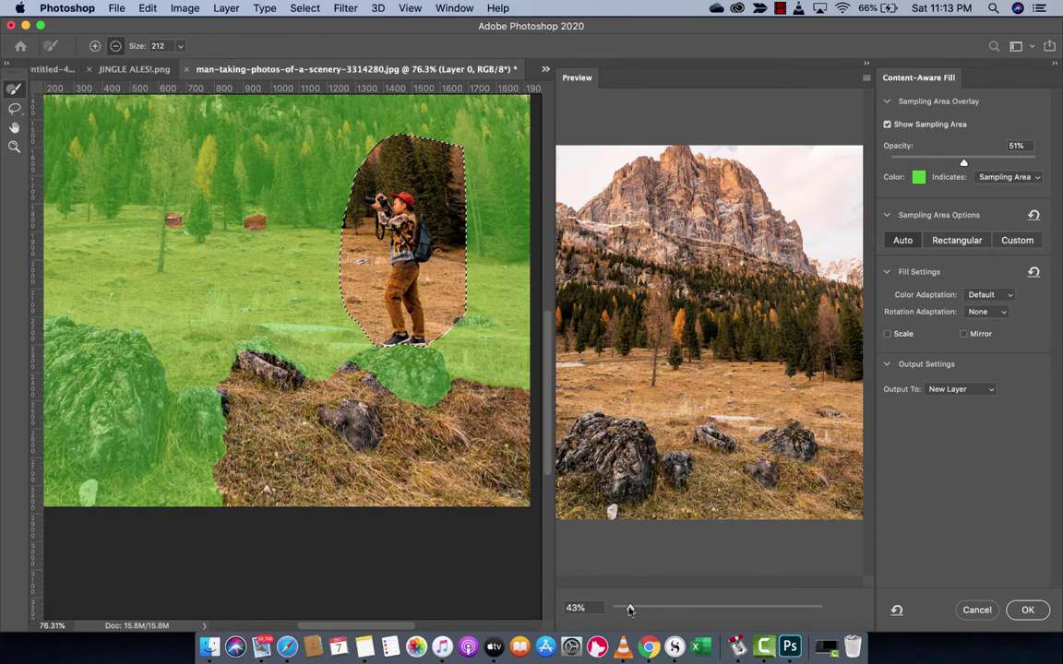
mouse_move(631, 609)
left_mouse_down()
mouse_move(672, 611)
mouse_move(649, 608)
left_mouse_up()
left_click_drag(729, 479, 646, 360)
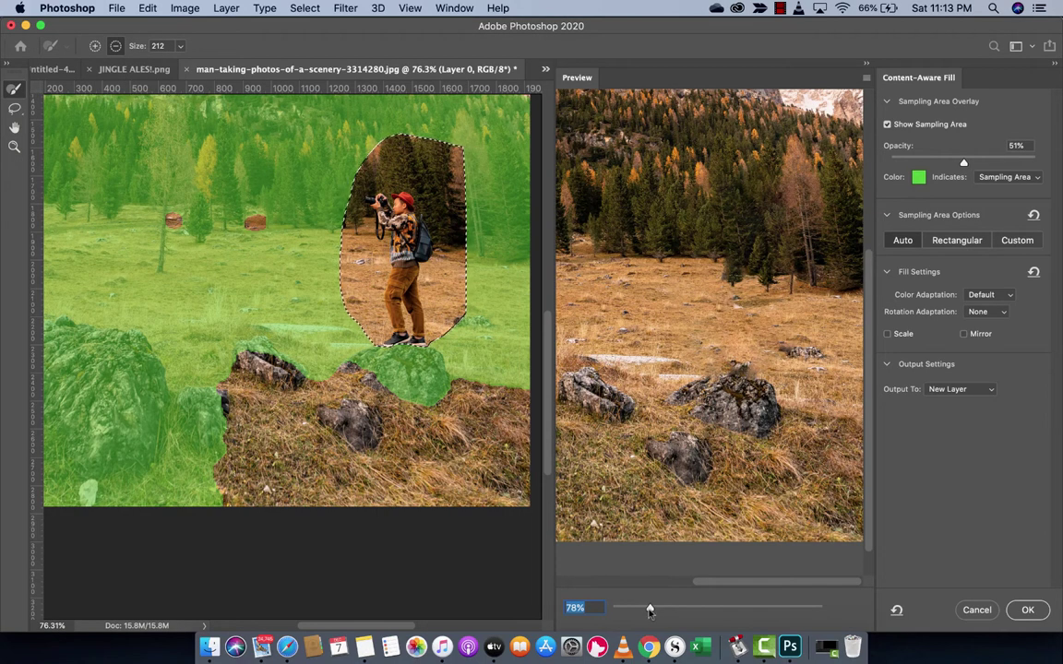
left_click_drag(649, 609, 634, 609)
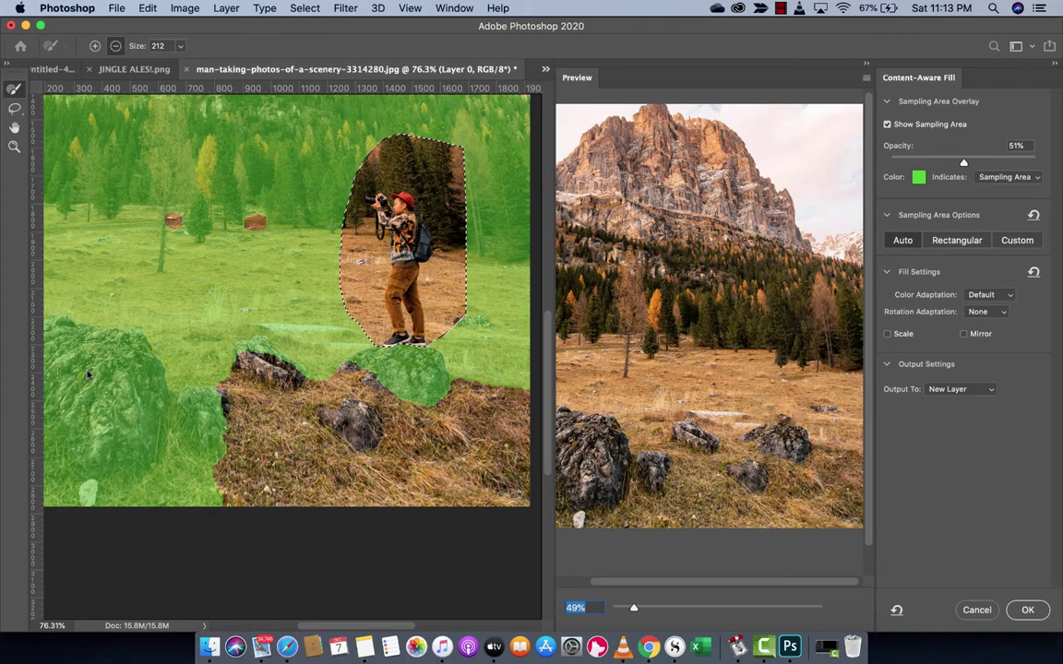
scroll(67, 344, "left", 2)
scroll(67, 344, "left", 3)
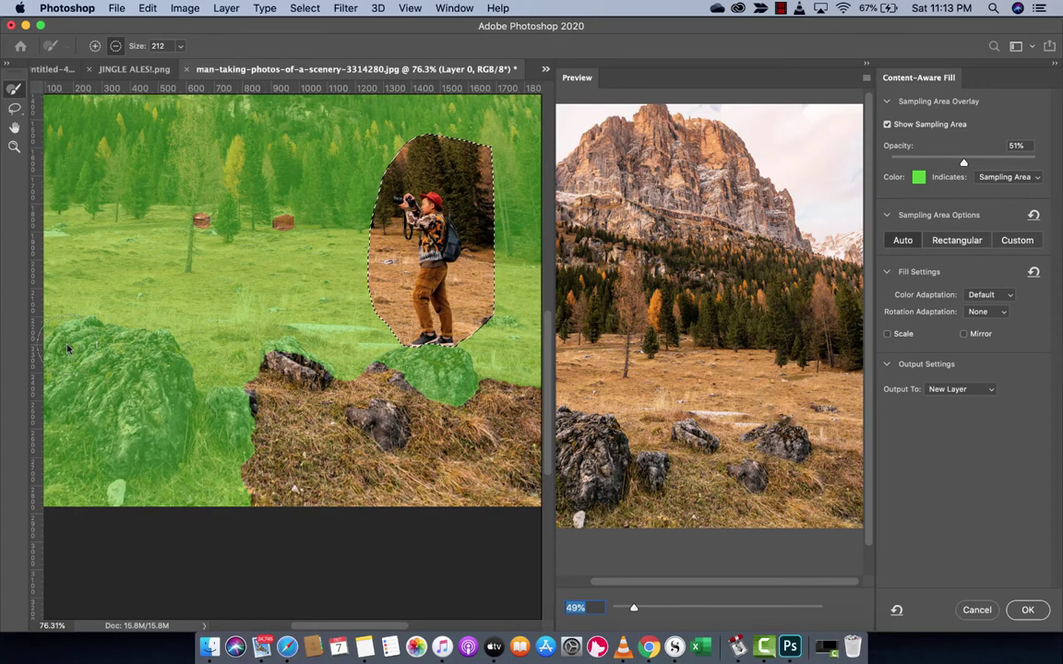
scroll(101, 306, "down", 2)
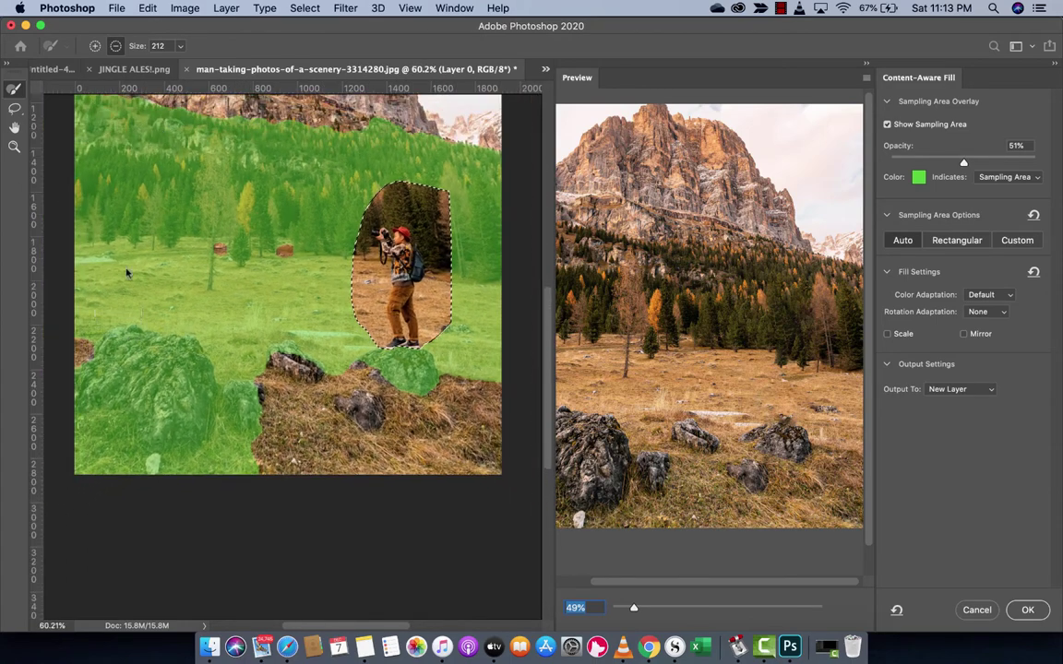
Step: Paint the foreground rocks out of the green sampling area with the subtract brush
left_click(97, 47)
left_click(116, 46)
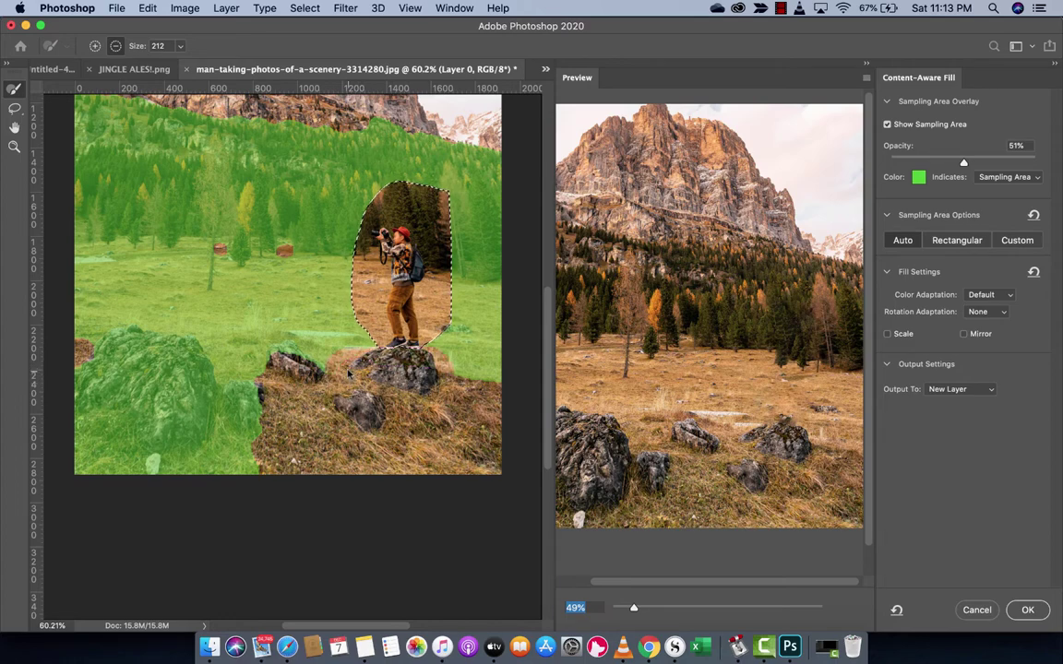
mouse_move(348, 373)
left_mouse_down()
mouse_move(235, 403)
mouse_move(190, 459)
mouse_move(241, 458)
mouse_move(152, 443)
mouse_move(104, 478)
mouse_move(164, 475)
mouse_move(79, 465)
mouse_move(75, 446)
mouse_move(113, 371)
mouse_move(81, 388)
mouse_move(135, 355)
mouse_move(110, 357)
mouse_move(148, 342)
mouse_move(221, 350)
mouse_move(198, 397)
mouse_move(140, 420)
mouse_move(162, 378)
mouse_move(74, 331)
mouse_move(225, 366)
mouse_move(340, 356)
mouse_move(310, 345)
mouse_move(349, 356)
left_mouse_up()
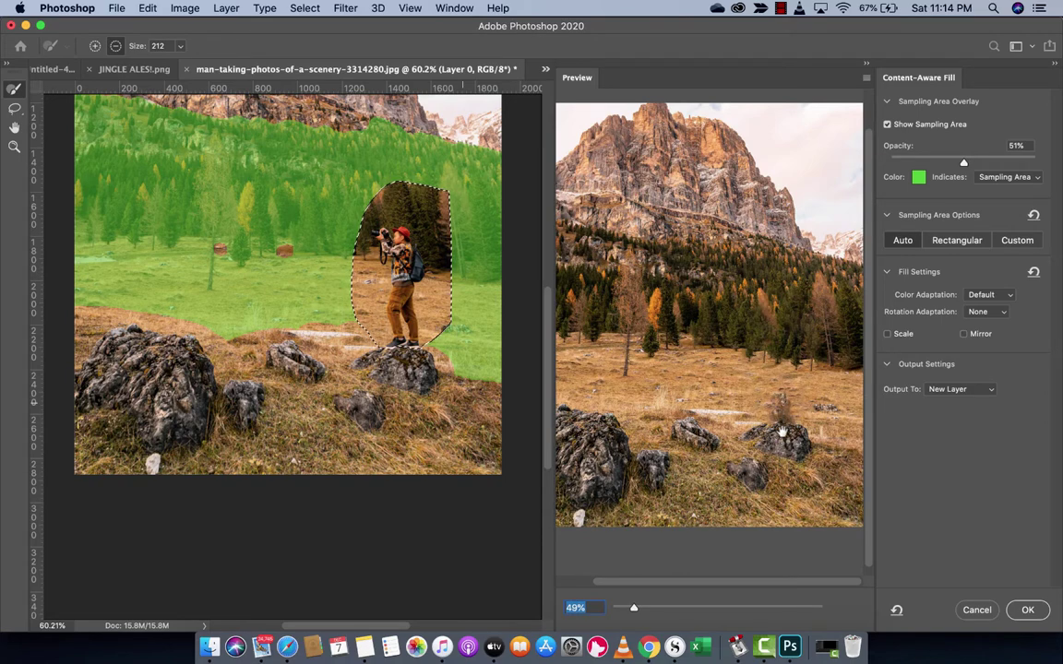
Step: Apply the fill onto a new Layer 0 copy and zoom in to inspect the result
left_click(1027, 611)
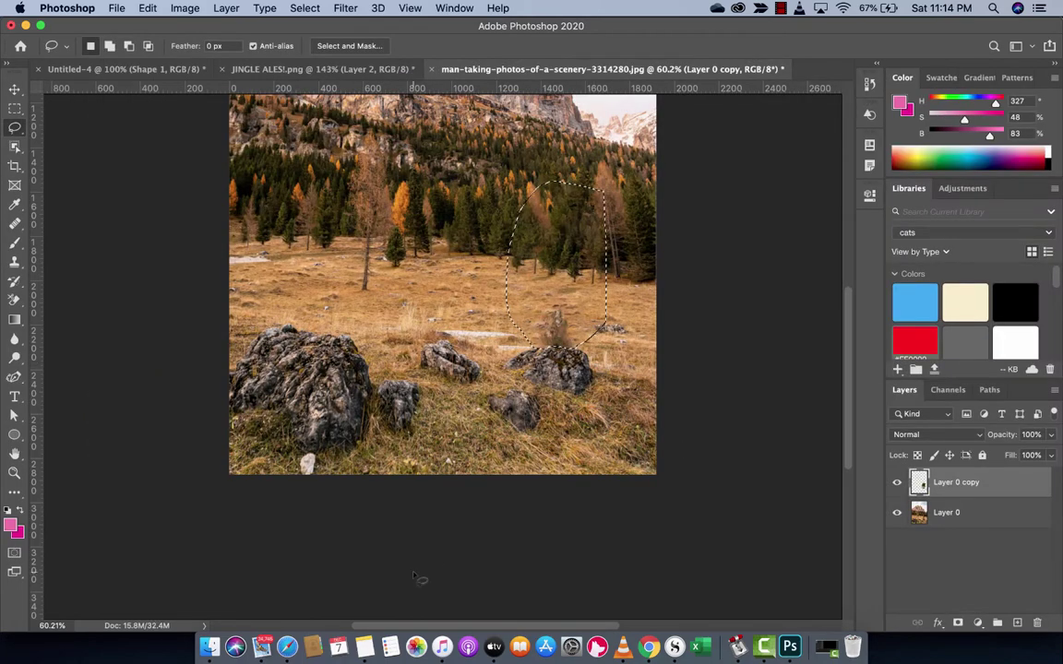
scroll(542, 331, "up", 2)
scroll(541, 331, "right", 1)
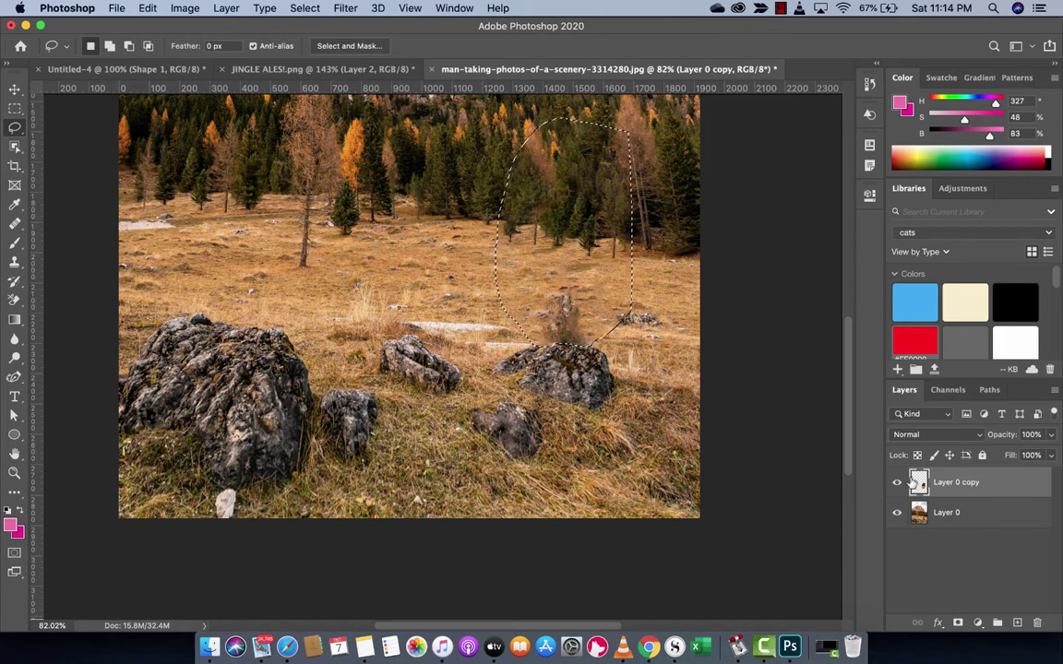
Step: Deselect, then hide and show Layer 0 copy to compare against the original photo
left_click(305, 8)
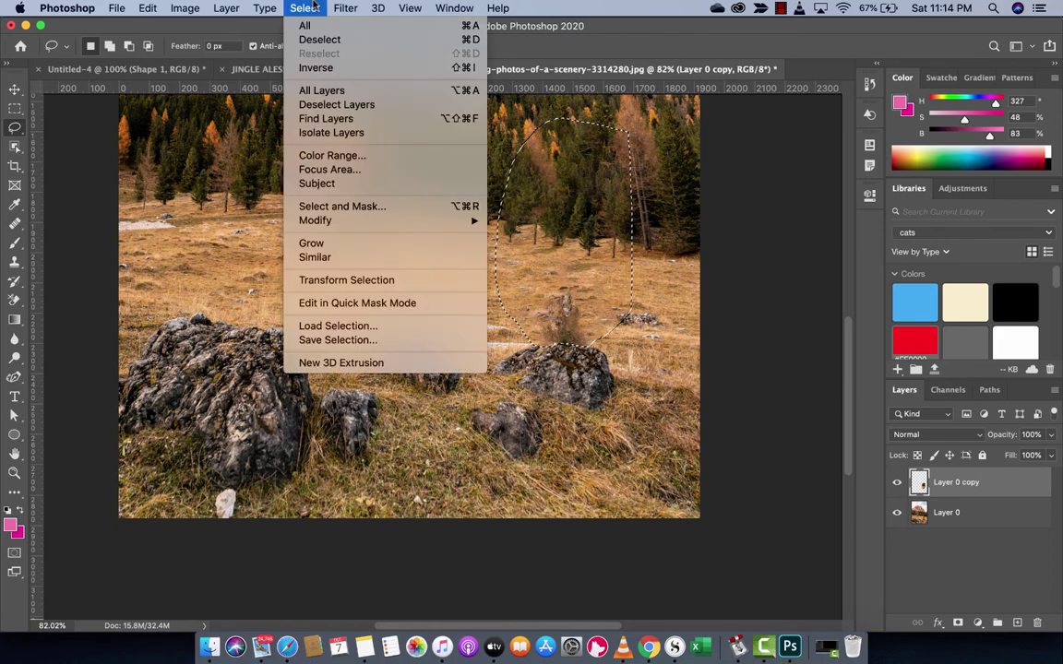
left_click(318, 40)
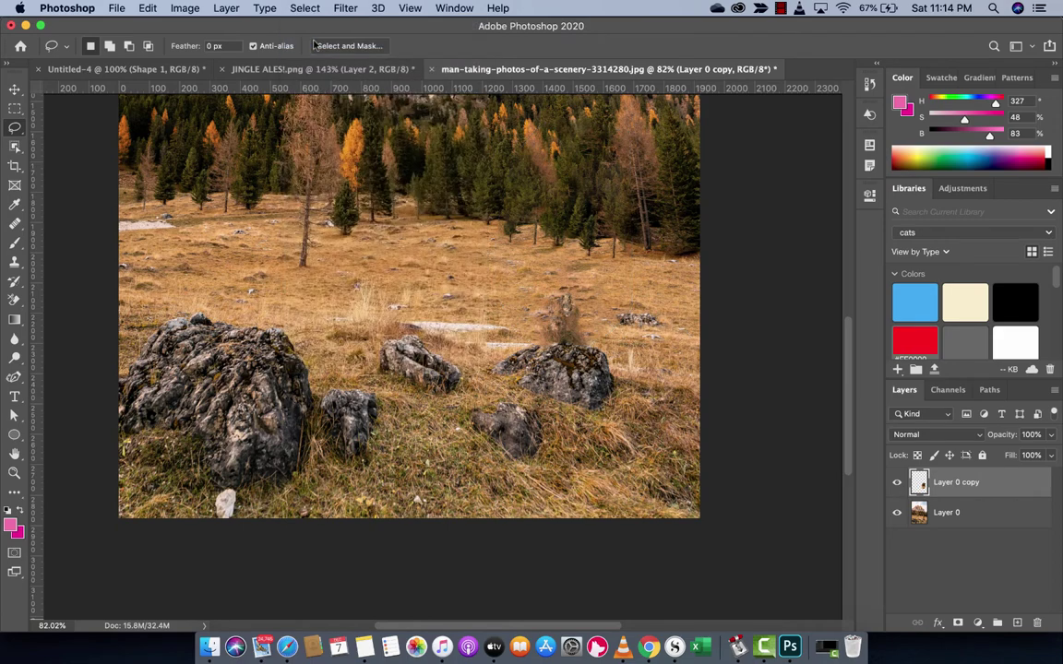
left_click(898, 483)
left_click(897, 483)
scroll(508, 201, "up", 3)
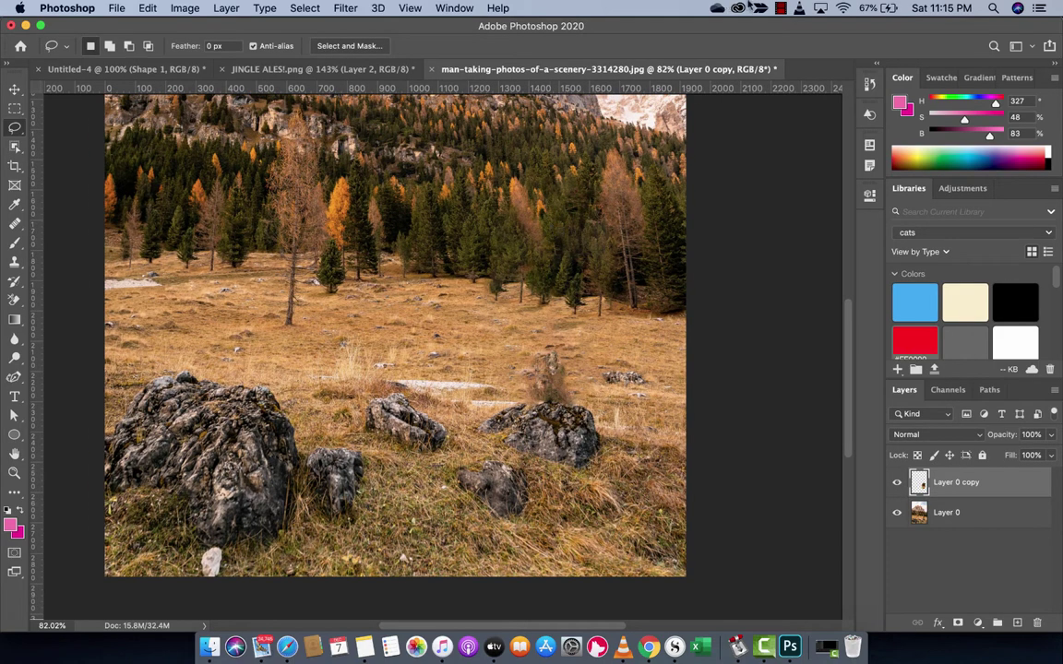
left_click(780, 9)
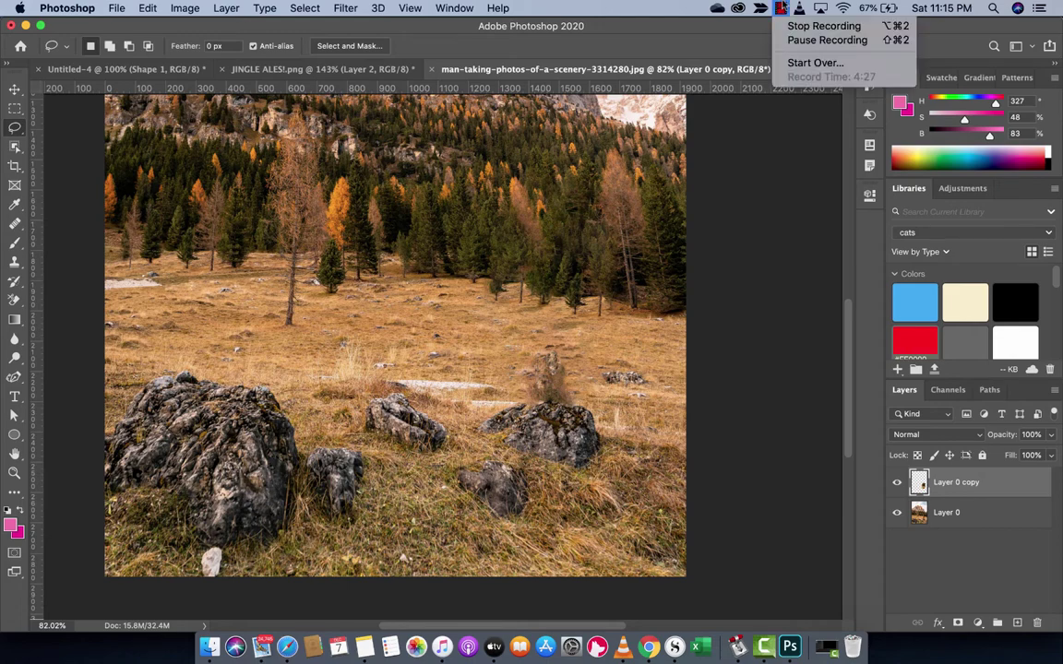